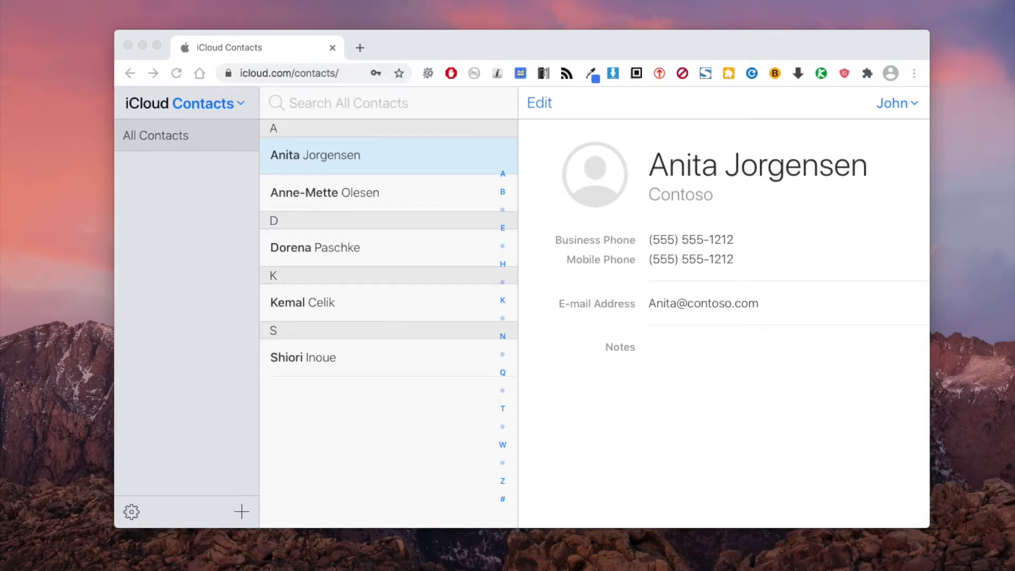
# View the Export vCard option in the iCloud Contacts gear menu, then minimize the browser window
pyautogui.click(132, 513)
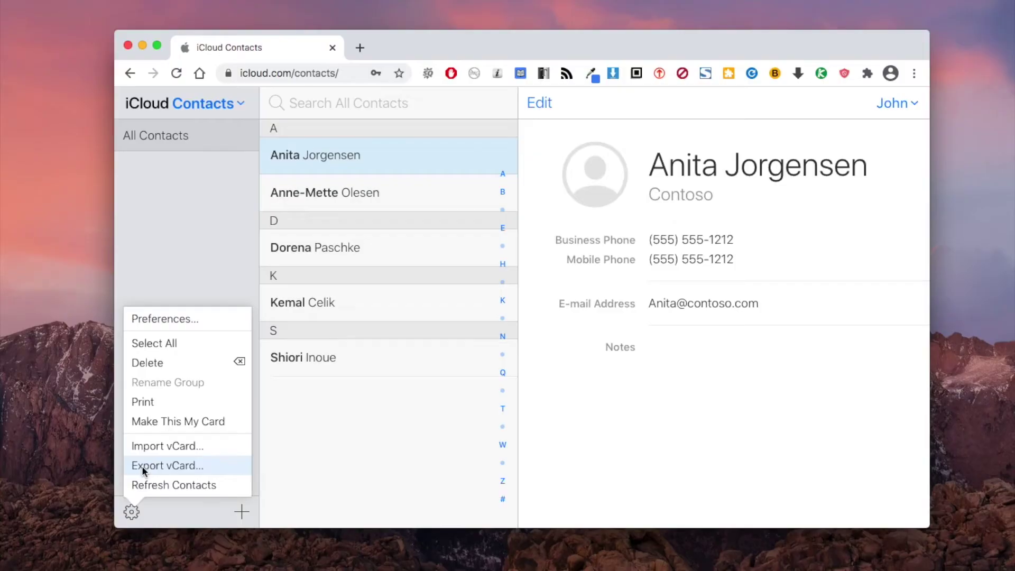
pyautogui.click(142, 46)
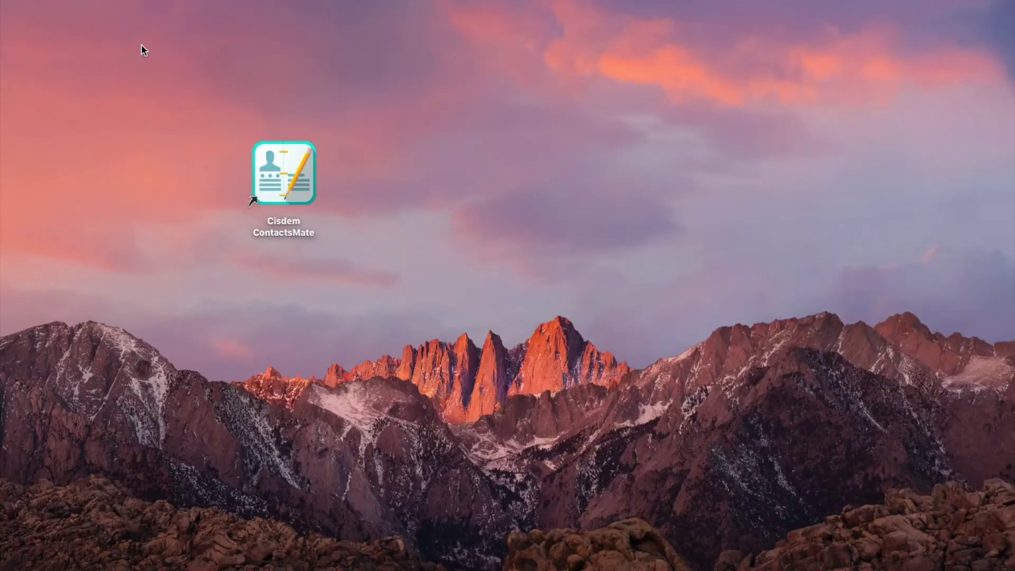
# Launch Cisdem ContactsMate and choose iCloud as the account to add in Internet Accounts
pyautogui.doubleClick(284, 185)
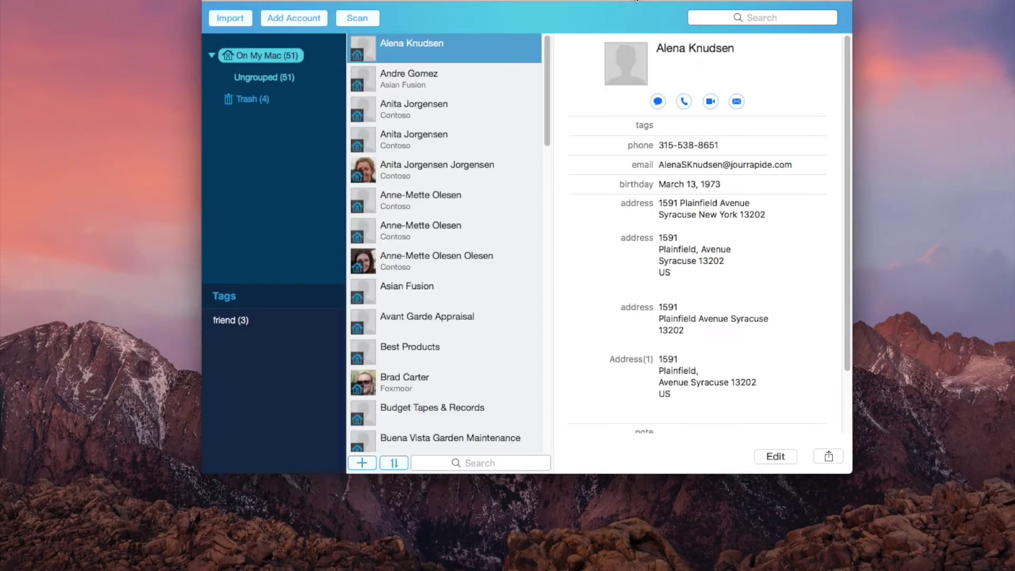
pyautogui.moveTo(629, 3); pyautogui.dragTo(625, 43)
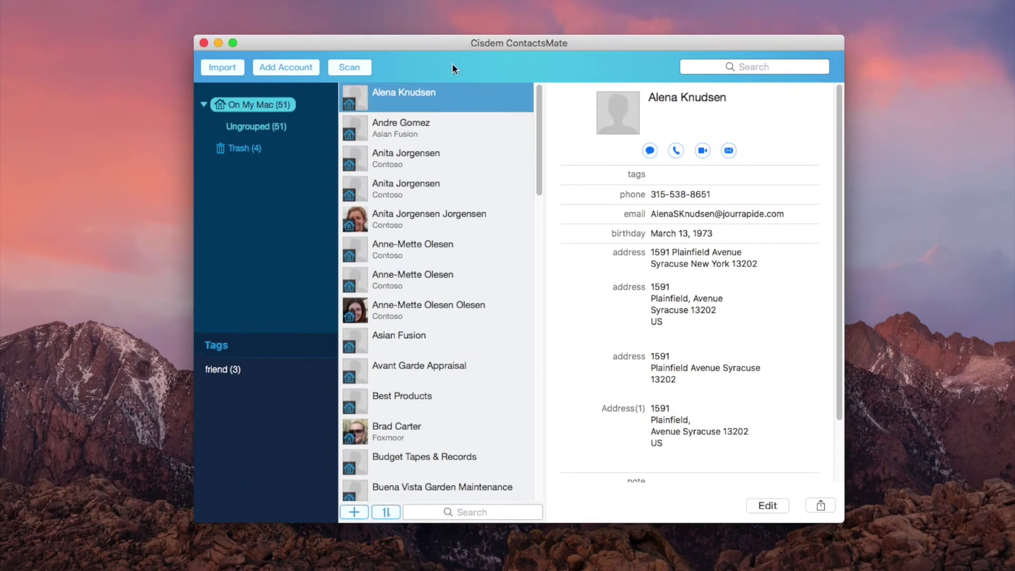
pyautogui.click(282, 69)
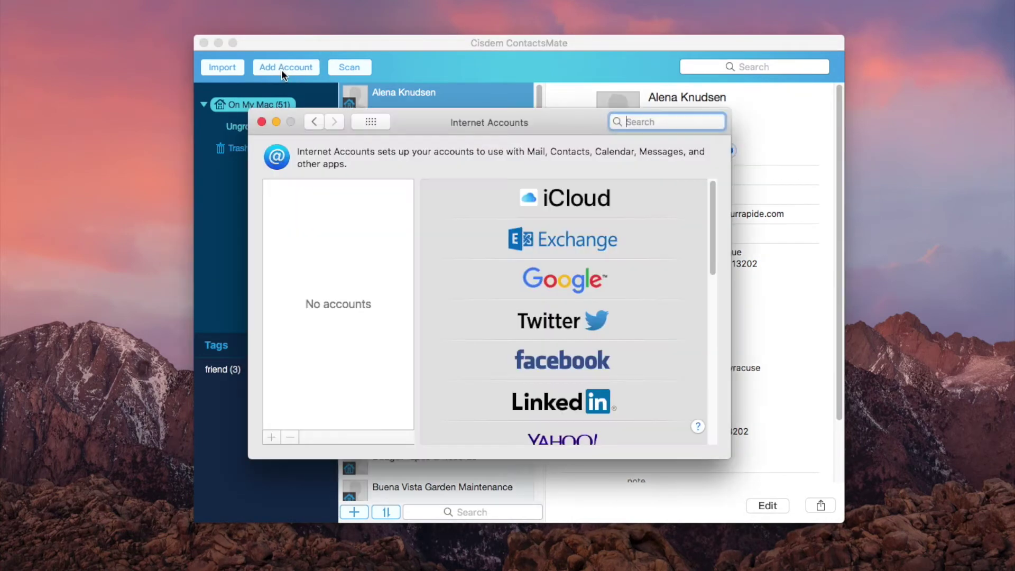
pyautogui.click(553, 201)
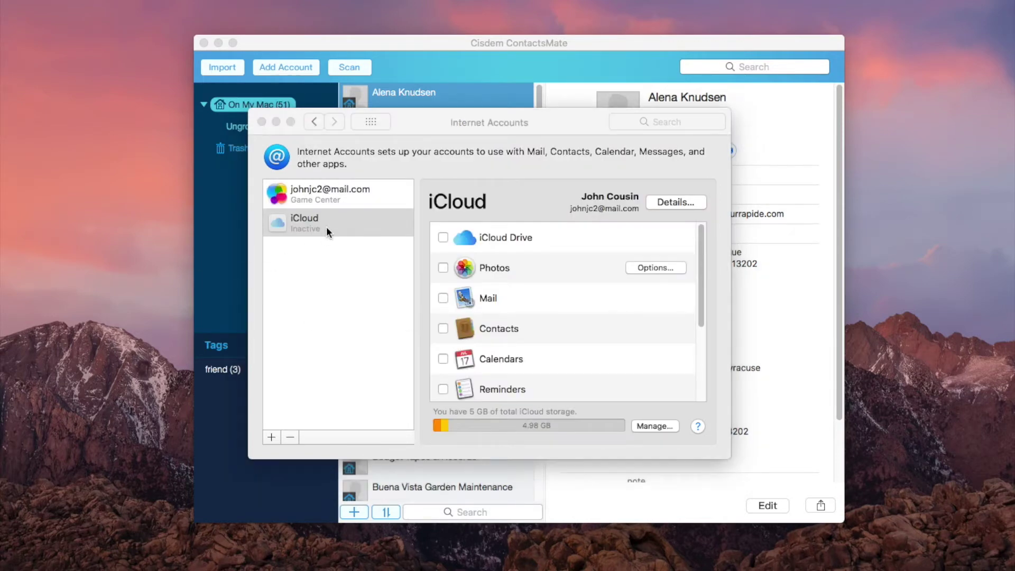
pyautogui.click(328, 229)
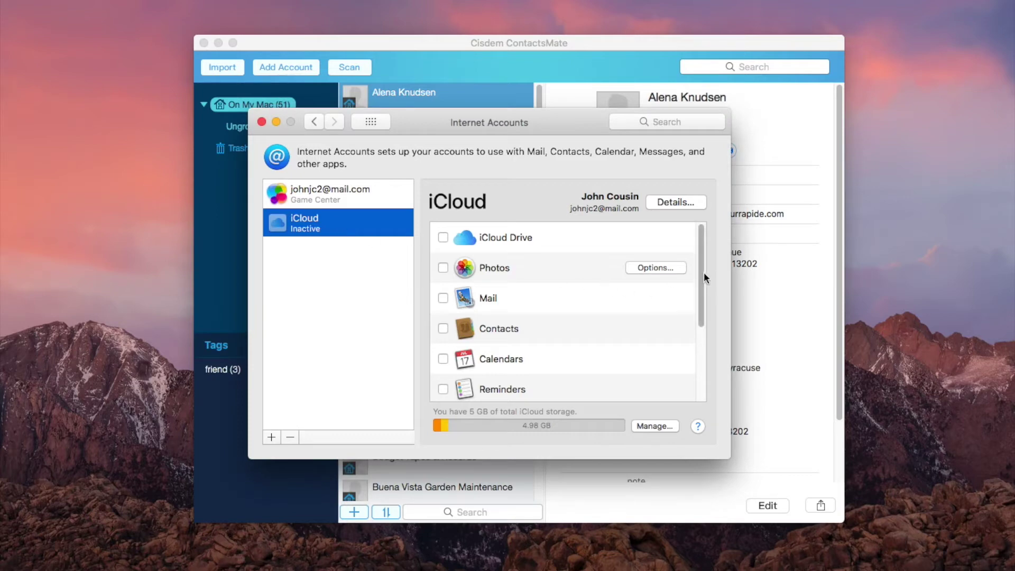
# Enable iCloud Contacts, answer Don't Merge and Not Now, then minimize Internet Accounts
pyautogui.scroll(-3, 702, 272)
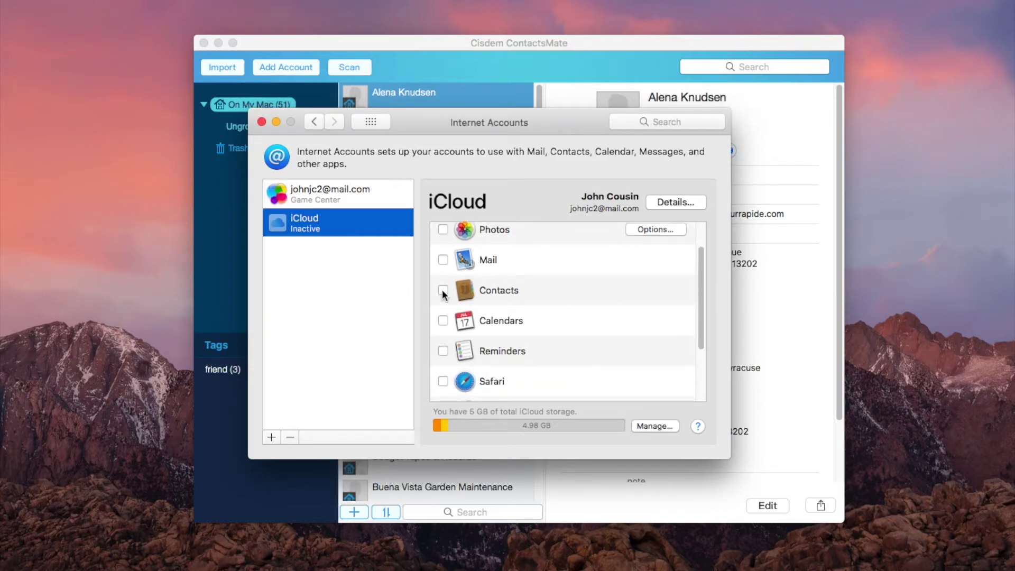
pyautogui.click(444, 291)
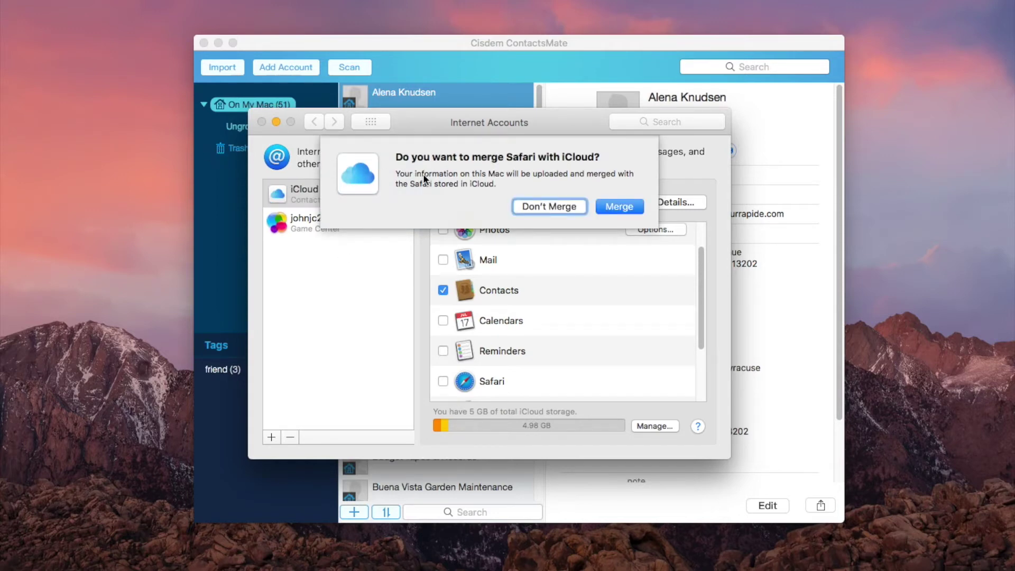
pyautogui.click(545, 205)
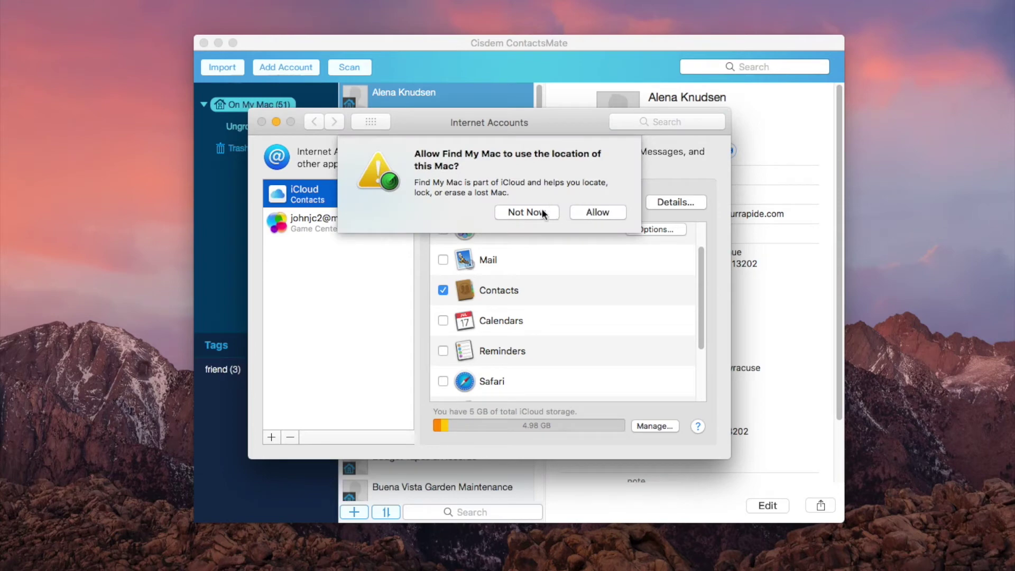
pyautogui.click(543, 213)
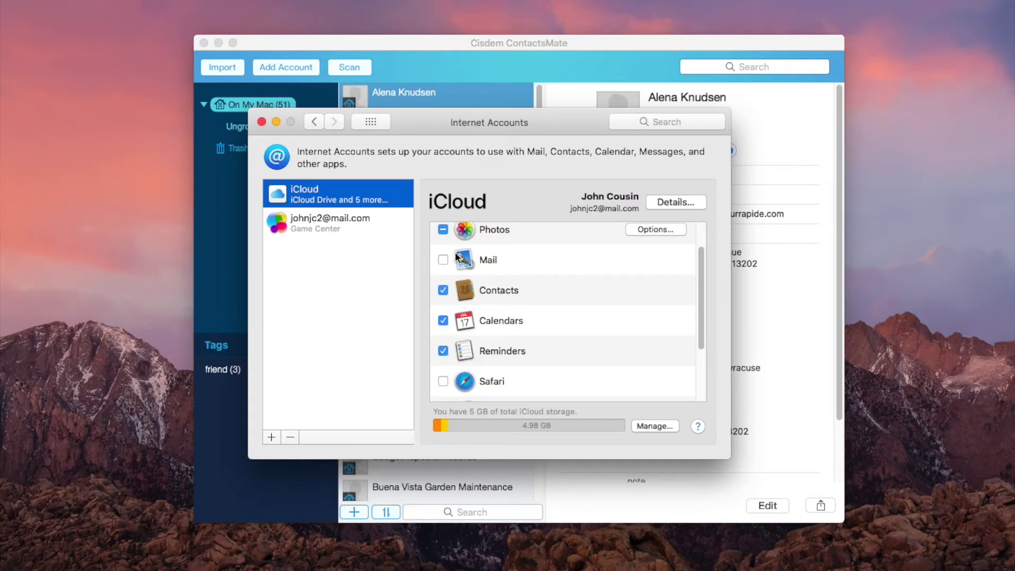
pyautogui.click(445, 230)
pyautogui.click(275, 123)
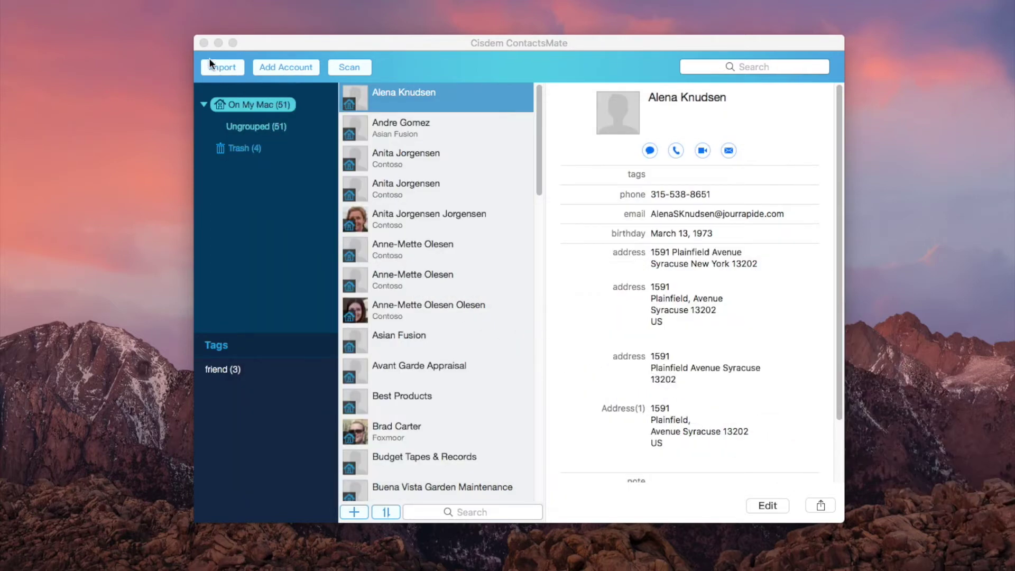
# Close the ContactsMate window and quit the app from its Dock menu
pyautogui.click(203, 42)
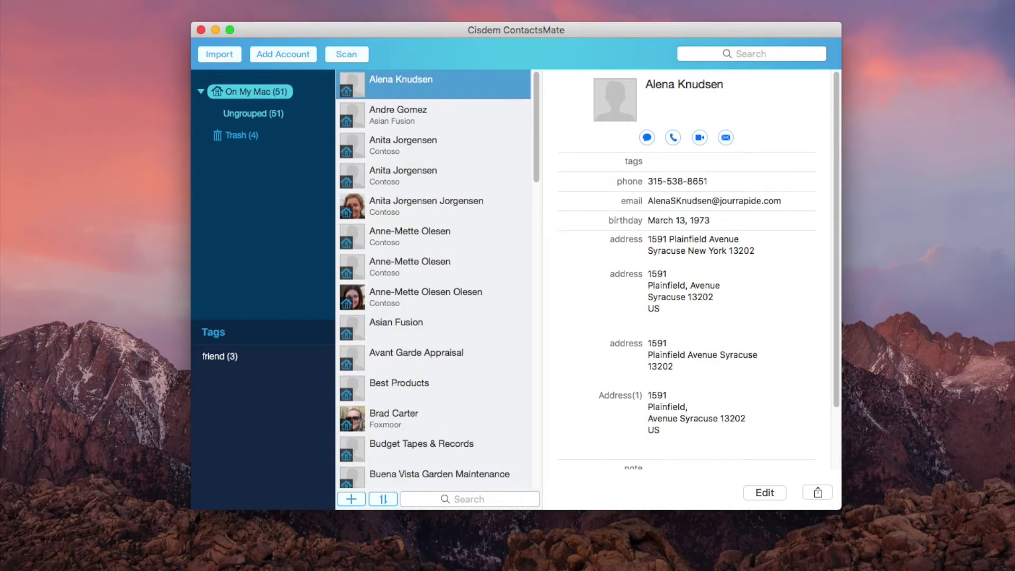
pyautogui.rightClick(787, 570)
pyautogui.press('super+q')
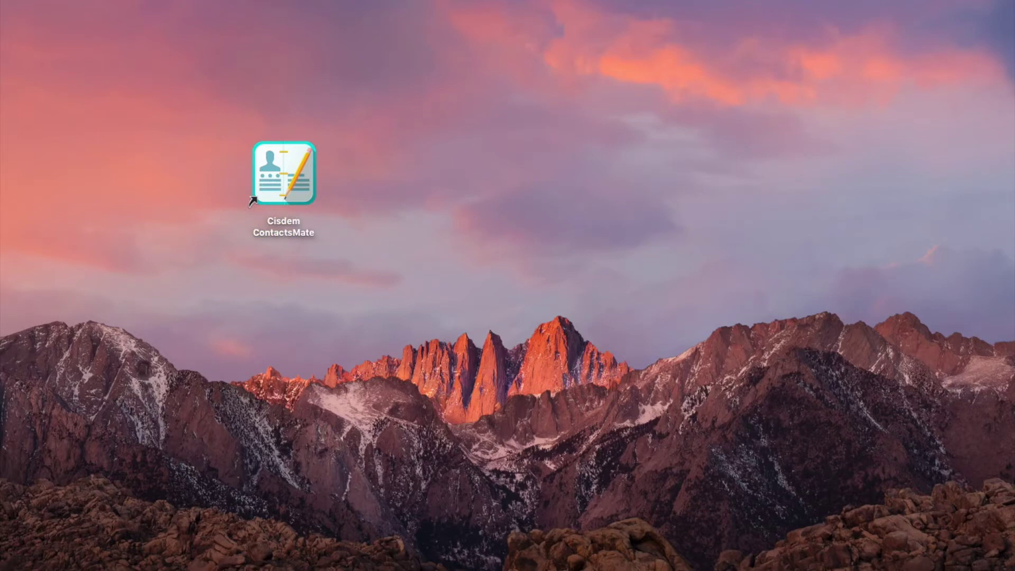
# Relaunch ContactsMate from the desktop and show the iCloud (5) group
pyautogui.doubleClick(254, 199)
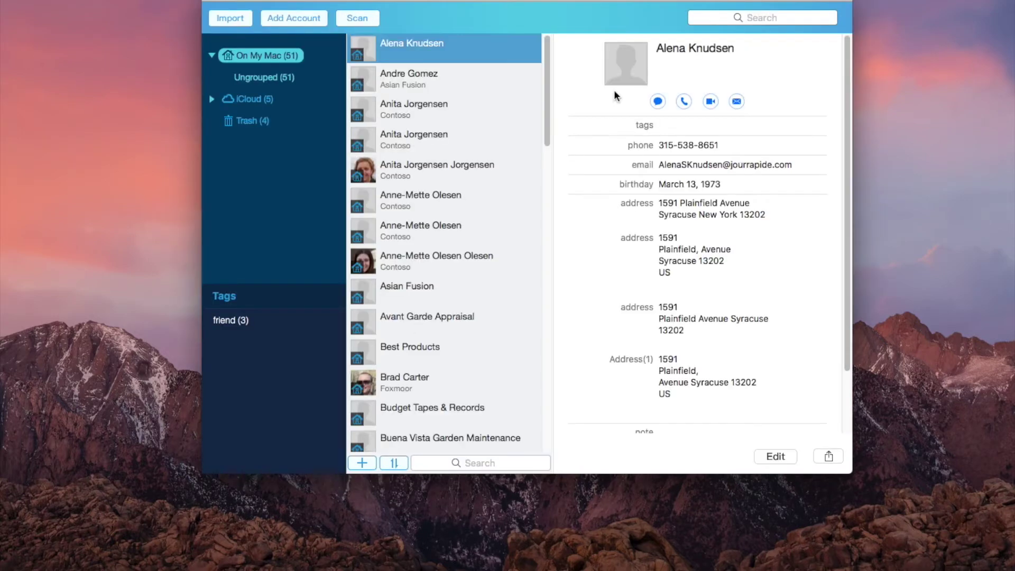
pyautogui.moveTo(636, 1); pyautogui.dragTo(618, 32)
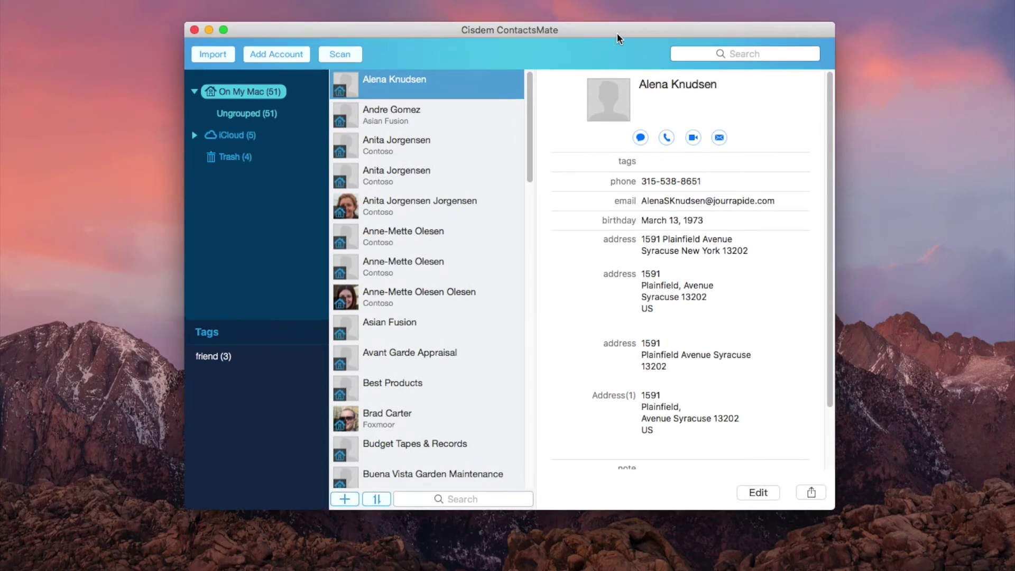
pyautogui.click(243, 136)
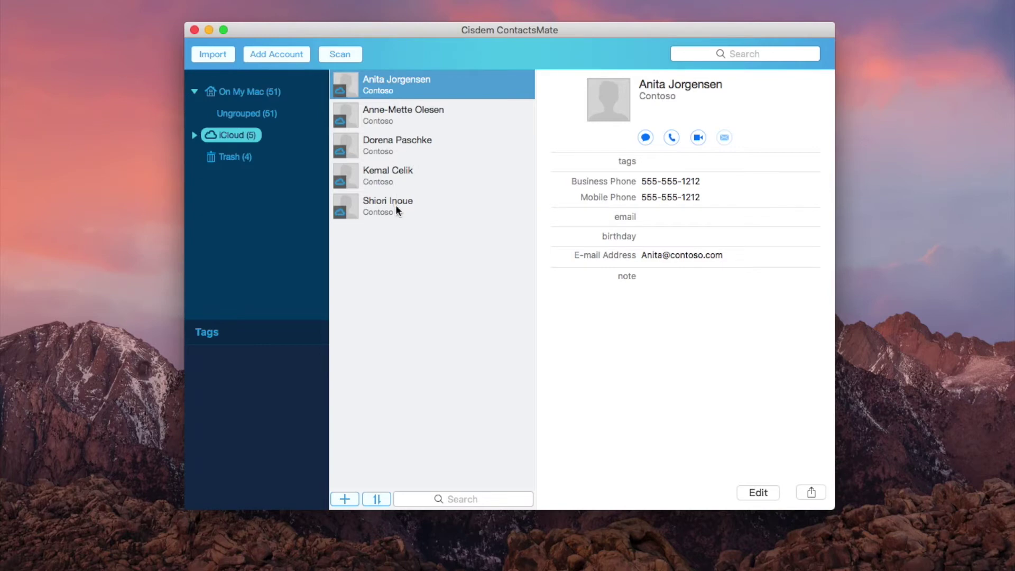
# Export the iCloud group as Excel with Valid Fields, saving Untitled.xlsx to Downloads
pyautogui.rightClick(246, 137)
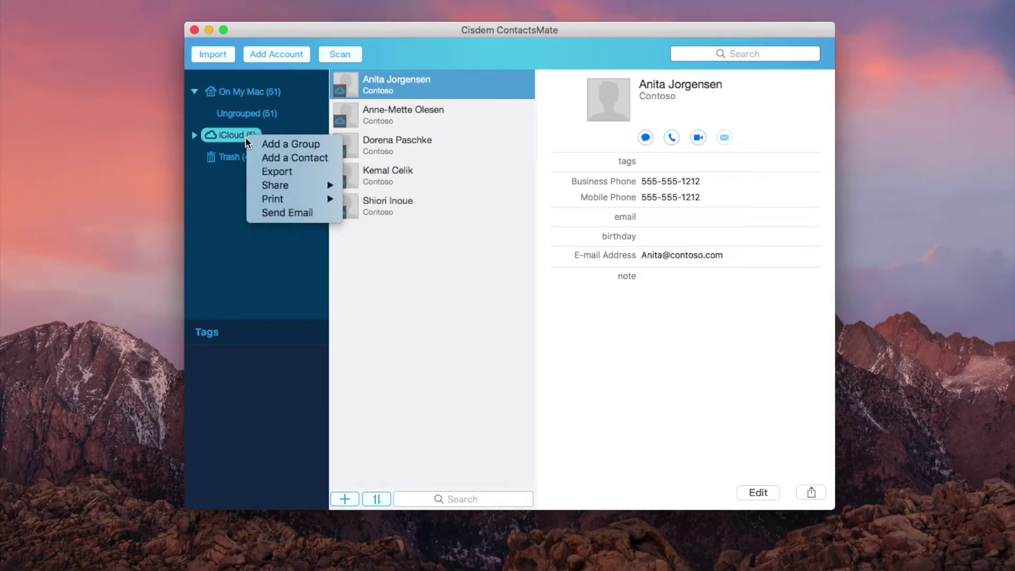
pyautogui.click(277, 172)
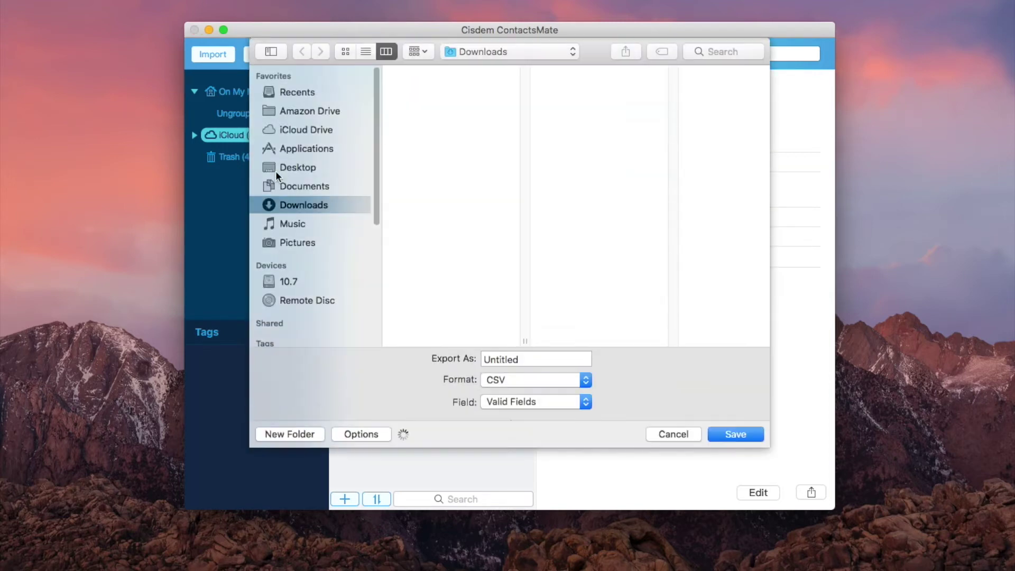
pyautogui.click(585, 384)
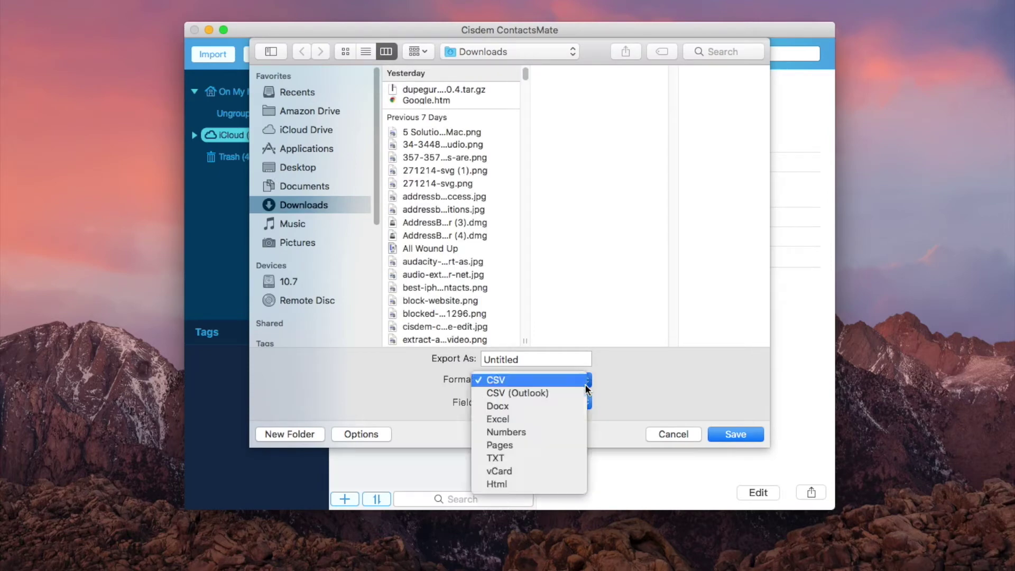
pyautogui.click(517, 420)
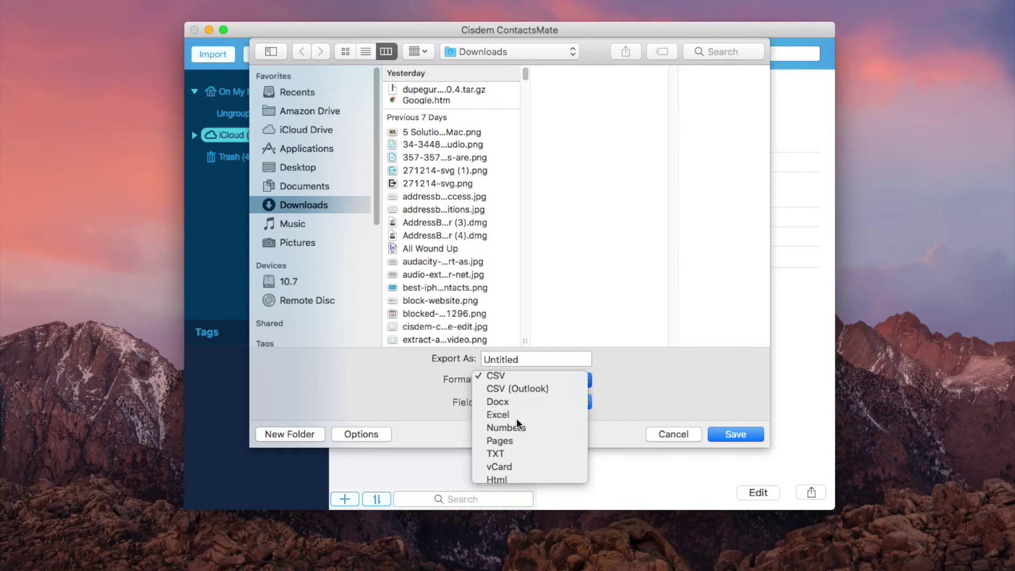
pyautogui.click(586, 385)
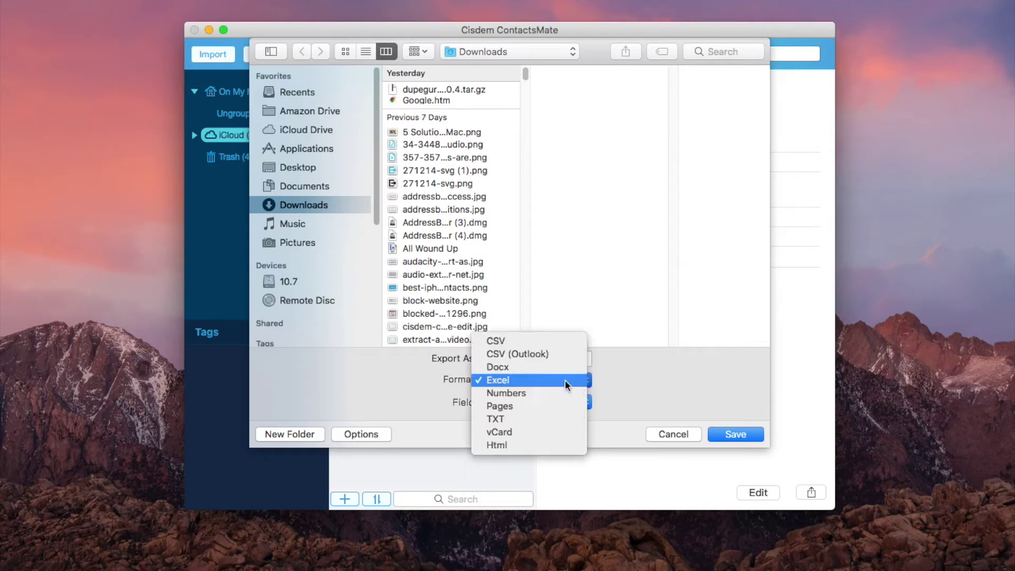
pyautogui.click(526, 336)
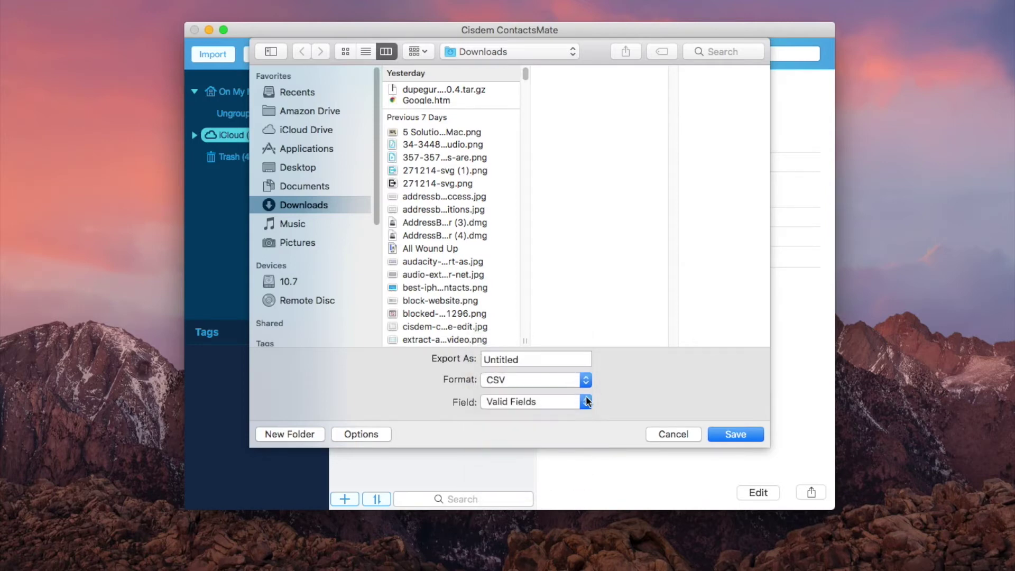
pyautogui.click(585, 382)
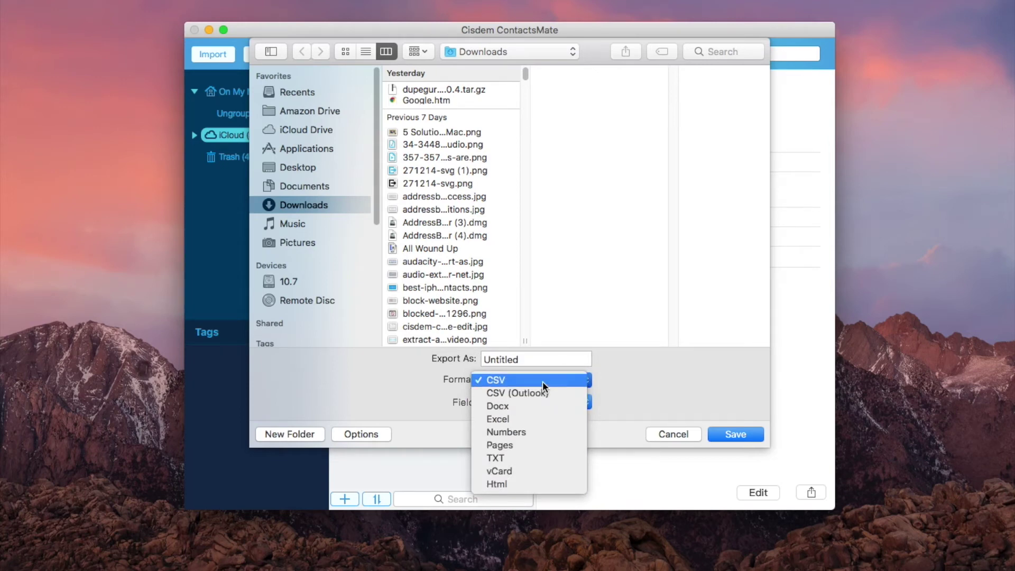
pyautogui.click(540, 418)
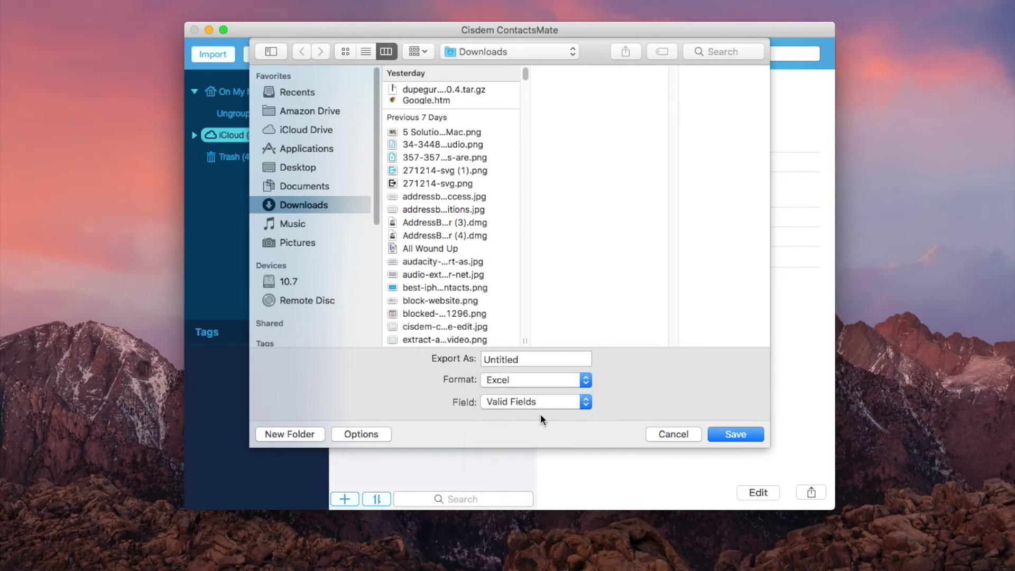
pyautogui.click(586, 404)
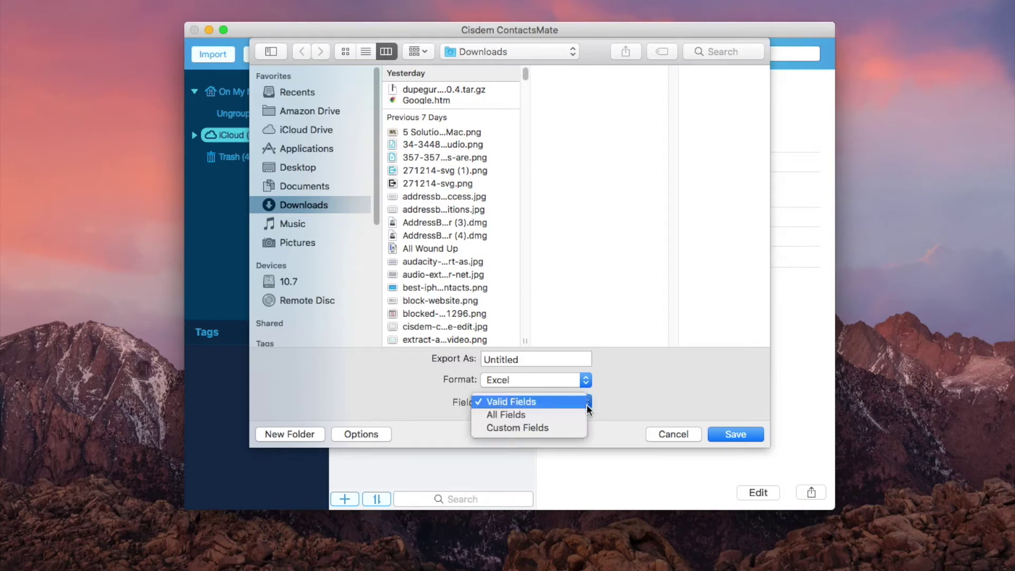
pyautogui.click(586, 404)
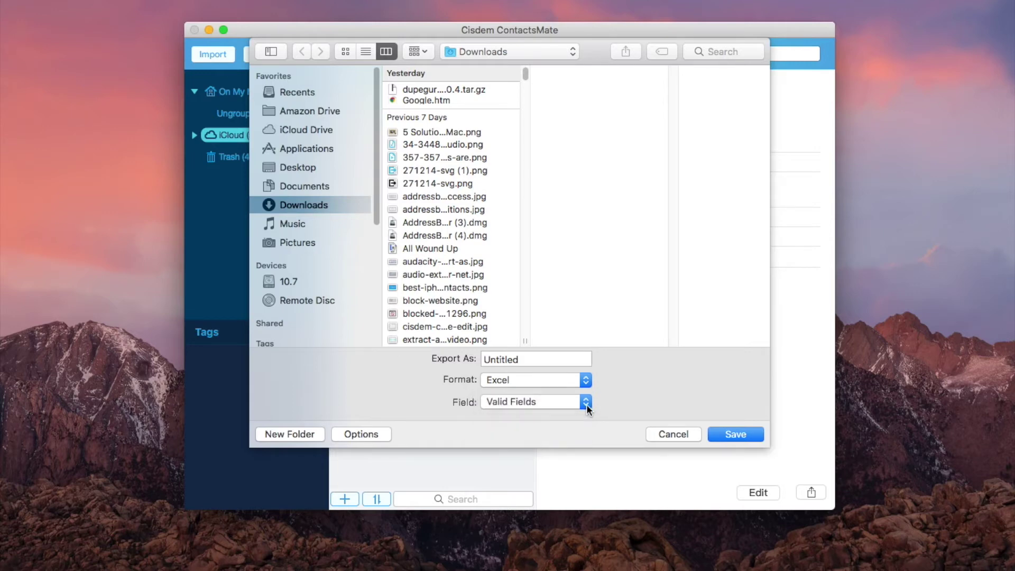
pyautogui.click(734, 435)
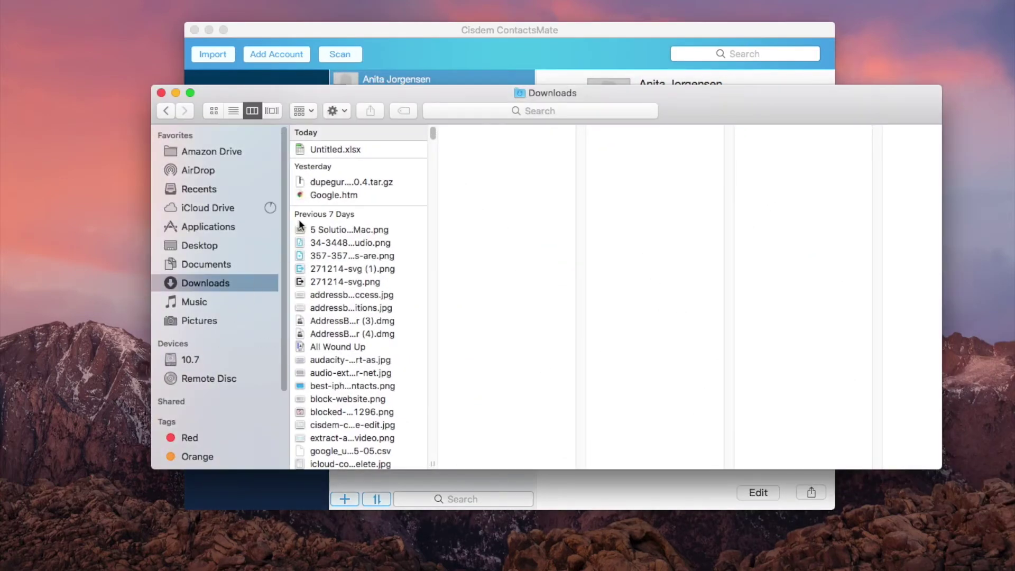
# Open Untitled.xlsx from the Downloads folder, then minimize the Finder window
pyautogui.click(333, 150)
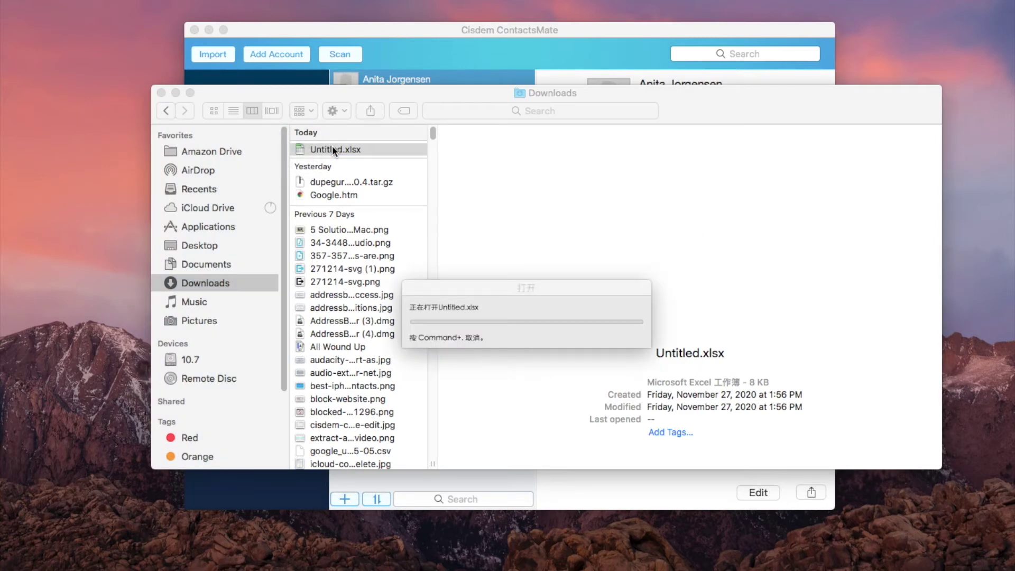
pyautogui.click(175, 94)
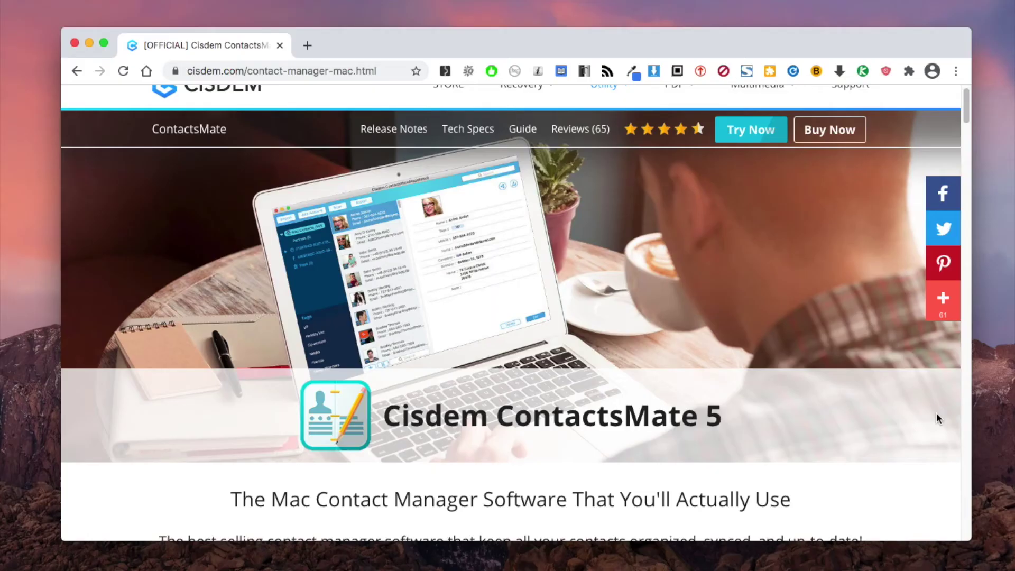
pyautogui.scroll(-1, 937, 415)
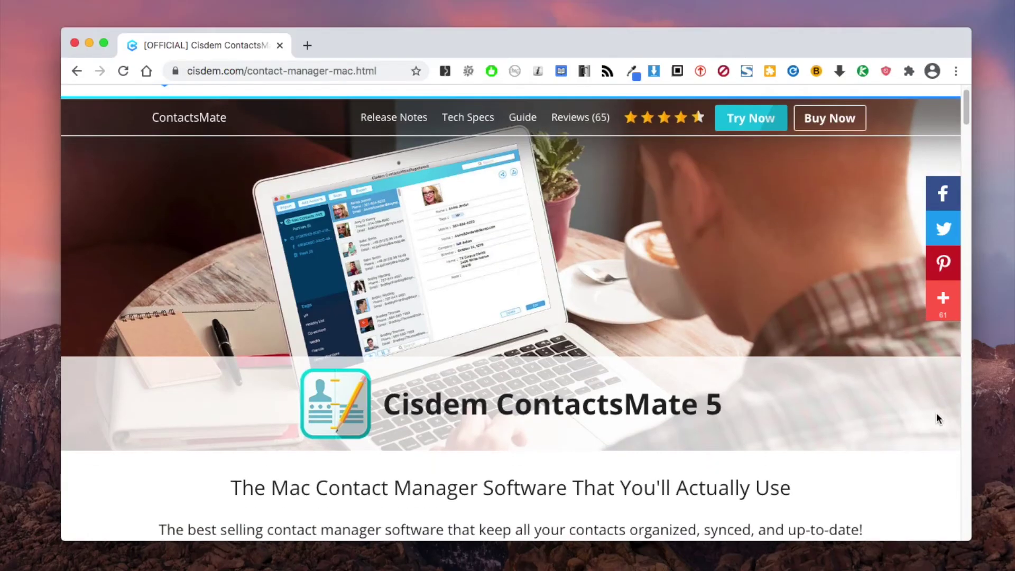
pyautogui.scroll(-5, 937, 414)
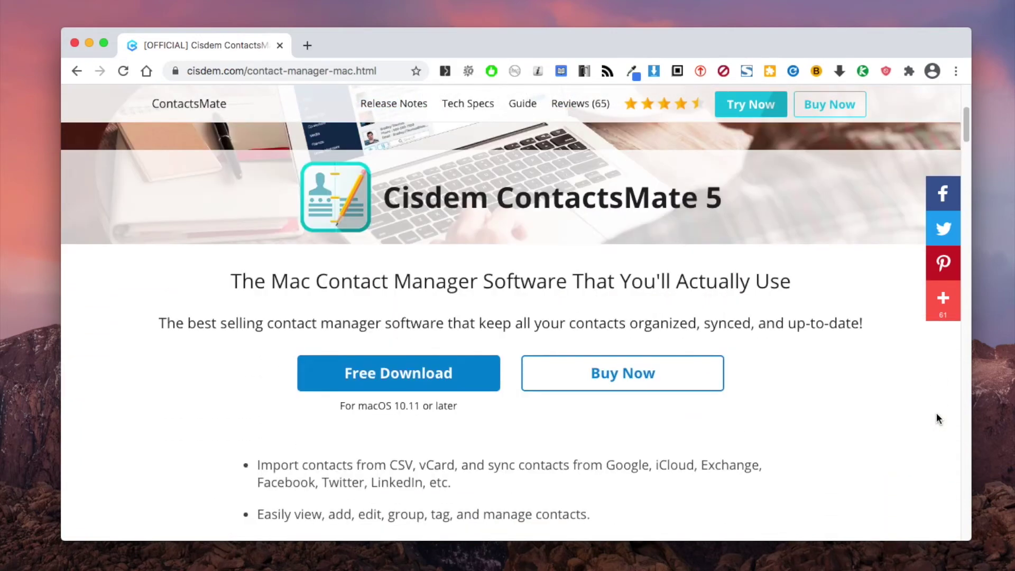
pyautogui.scroll(-1, 937, 418)
pyautogui.scroll(-1, 937, 413)
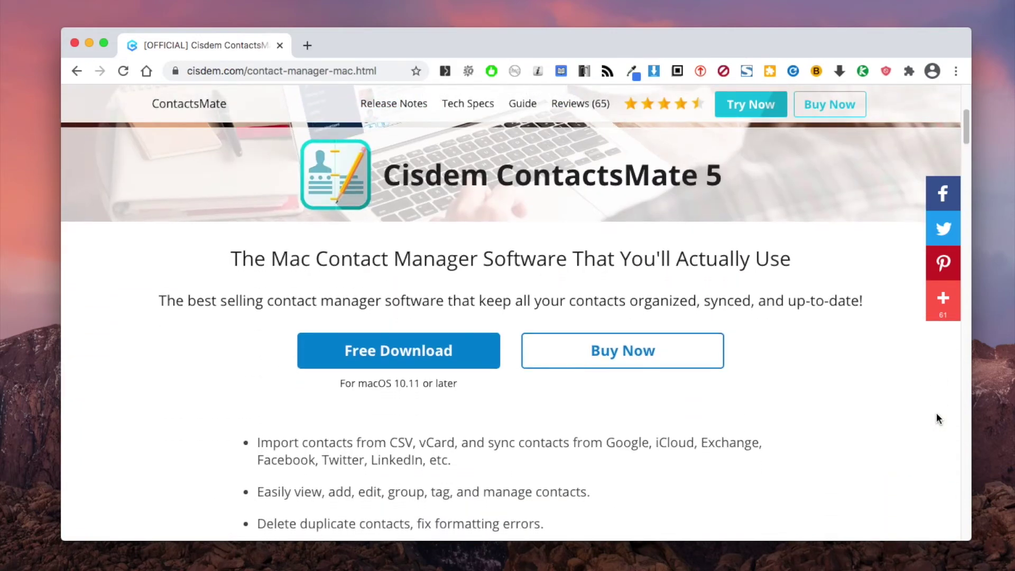
pyautogui.scroll(-3, 937, 418)
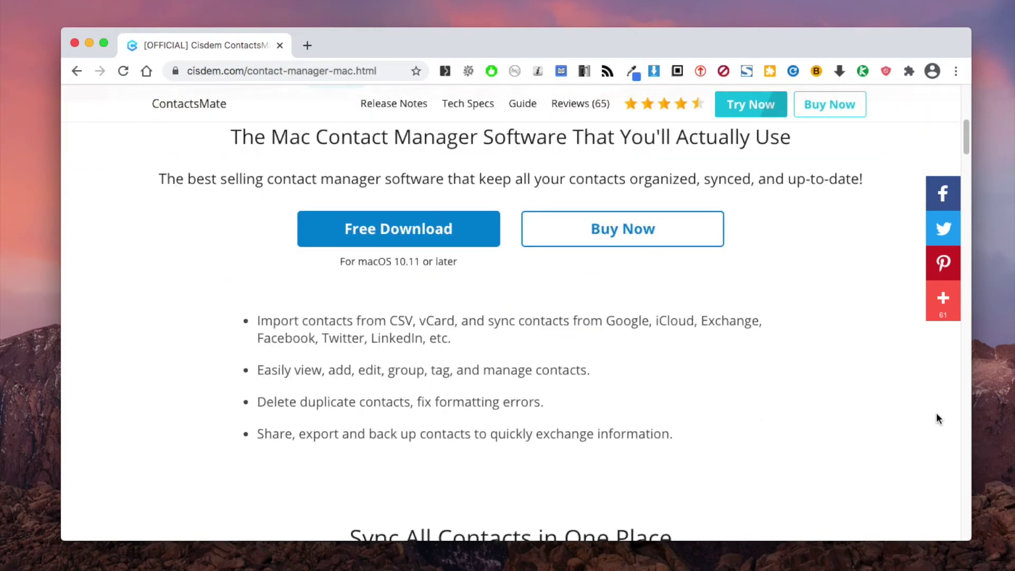
pyautogui.scroll(-1, 937, 418)
pyautogui.scroll(-1, 937, 418)
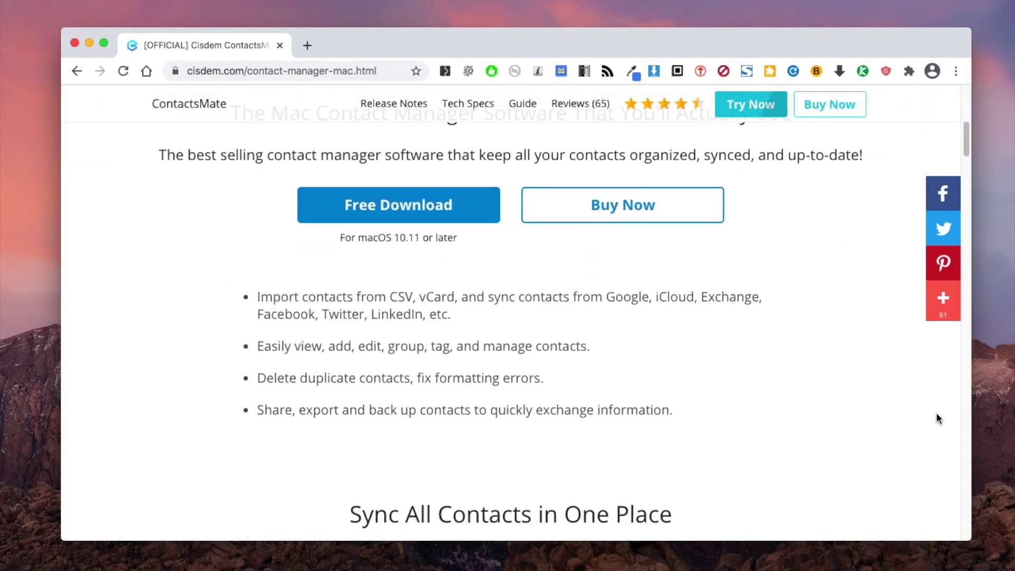
pyautogui.scroll(-2, 938, 419)
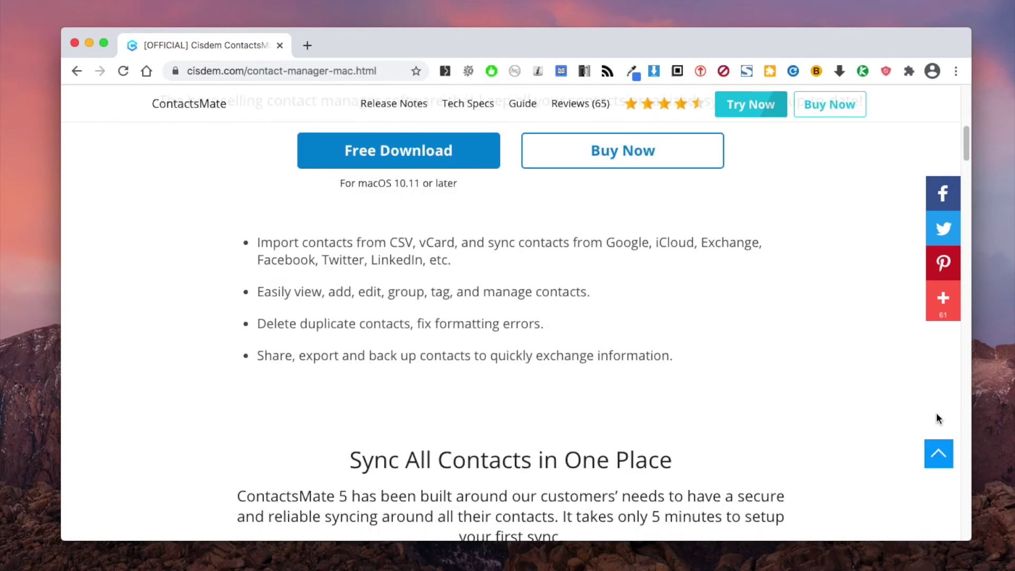
pyautogui.scroll(-5, 937, 418)
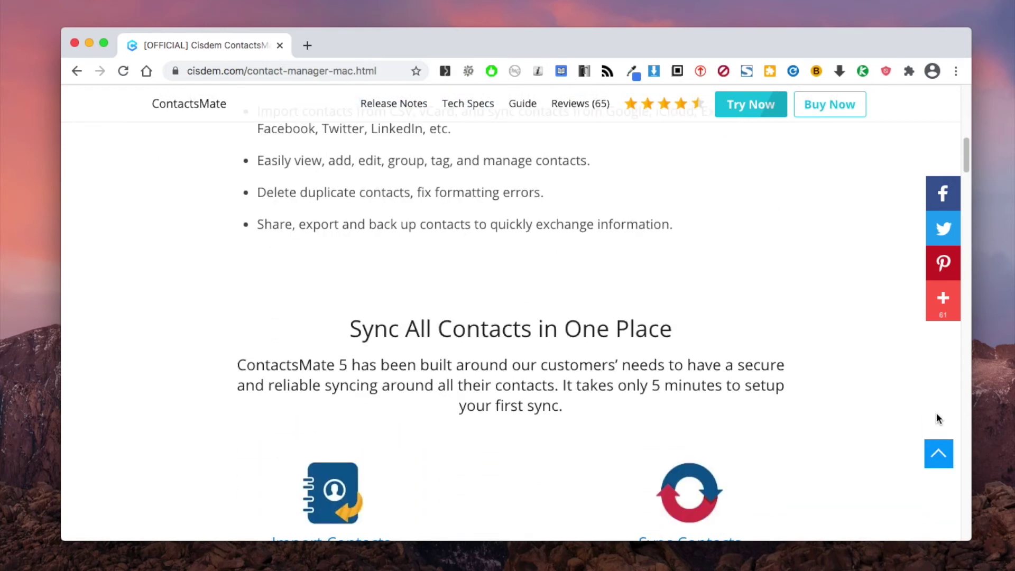
pyautogui.scroll(-3, 937, 418)
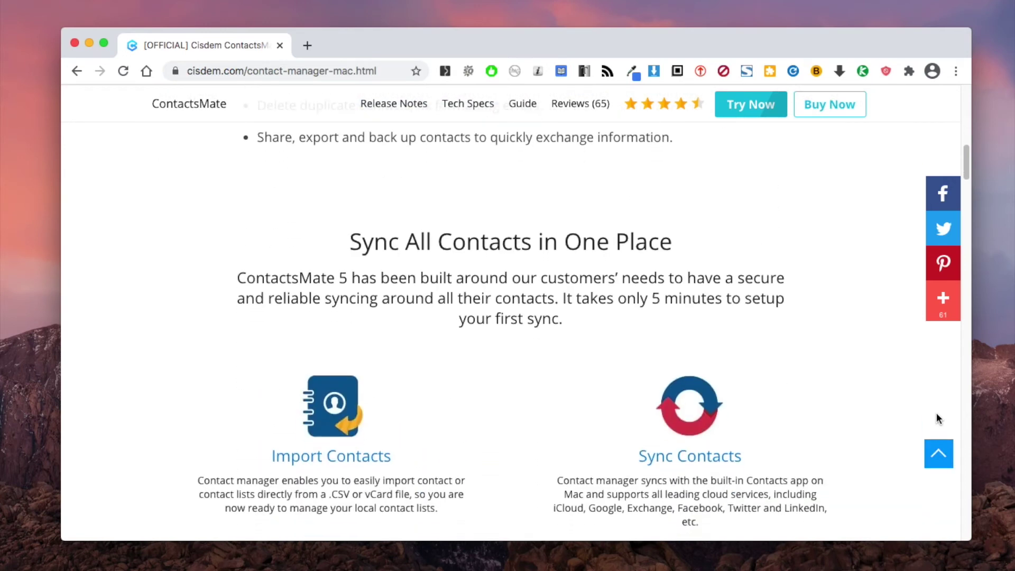
pyautogui.scroll(-2, 937, 418)
pyautogui.scroll(-4, 937, 418)
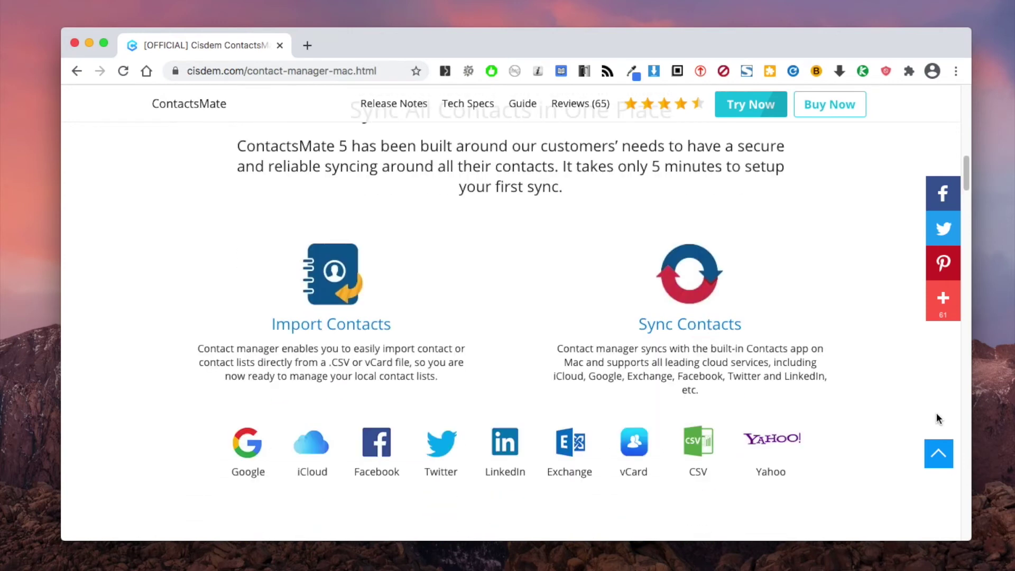
pyautogui.scroll(-3, 937, 415)
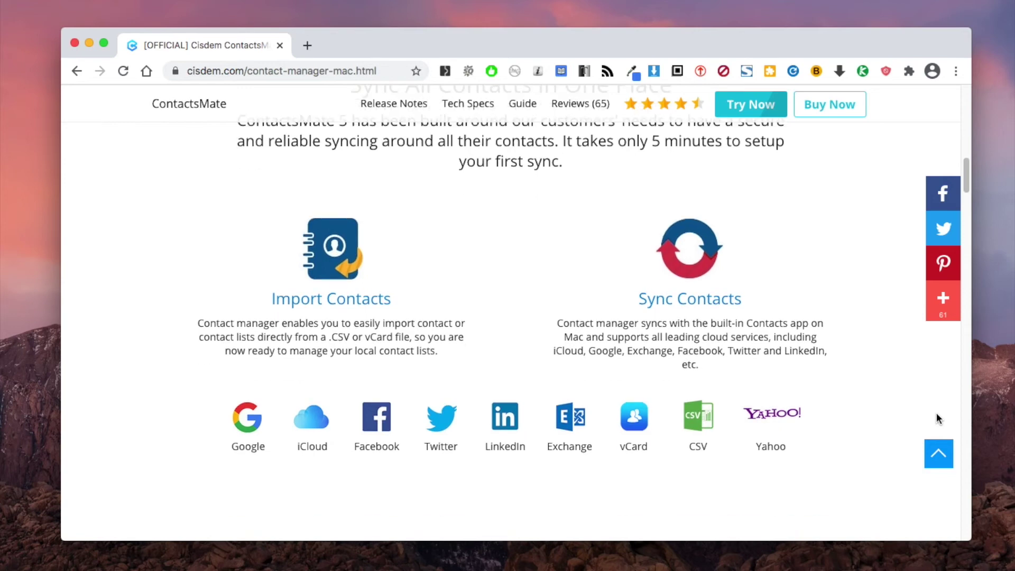
pyautogui.scroll(-12, 938, 419)
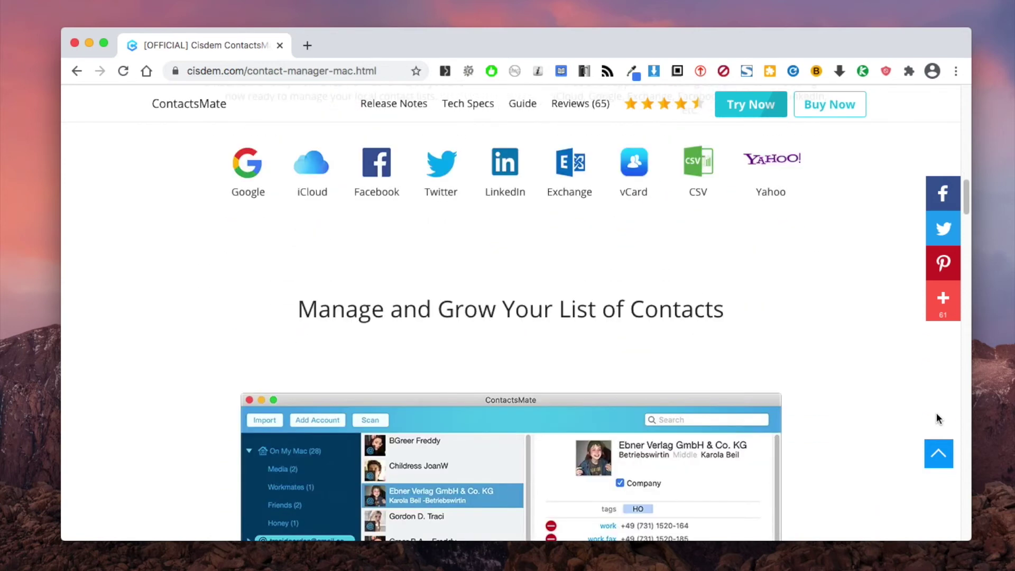
pyautogui.scroll(-5, 937, 415)
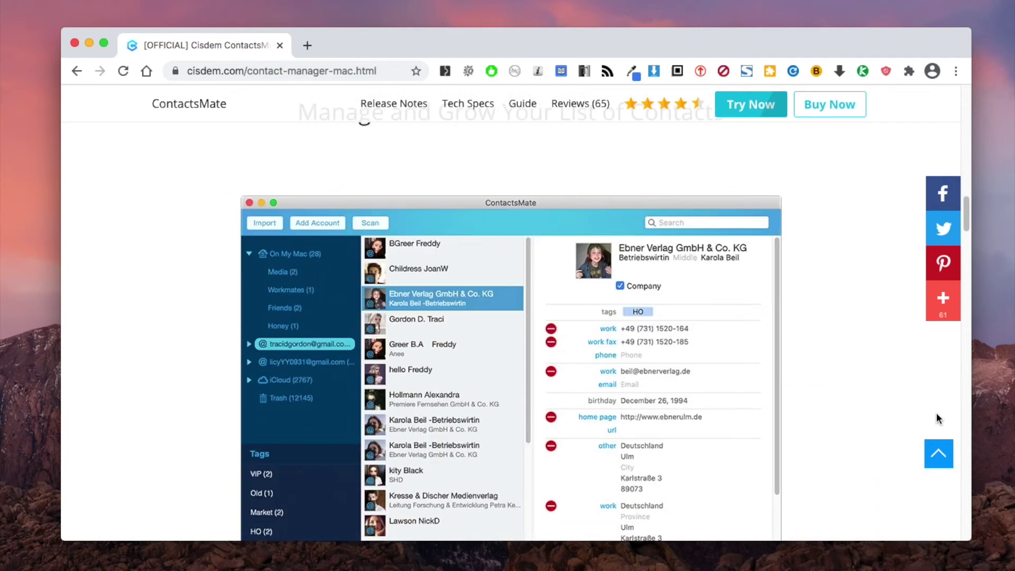
pyautogui.scroll(-13, 937, 416)
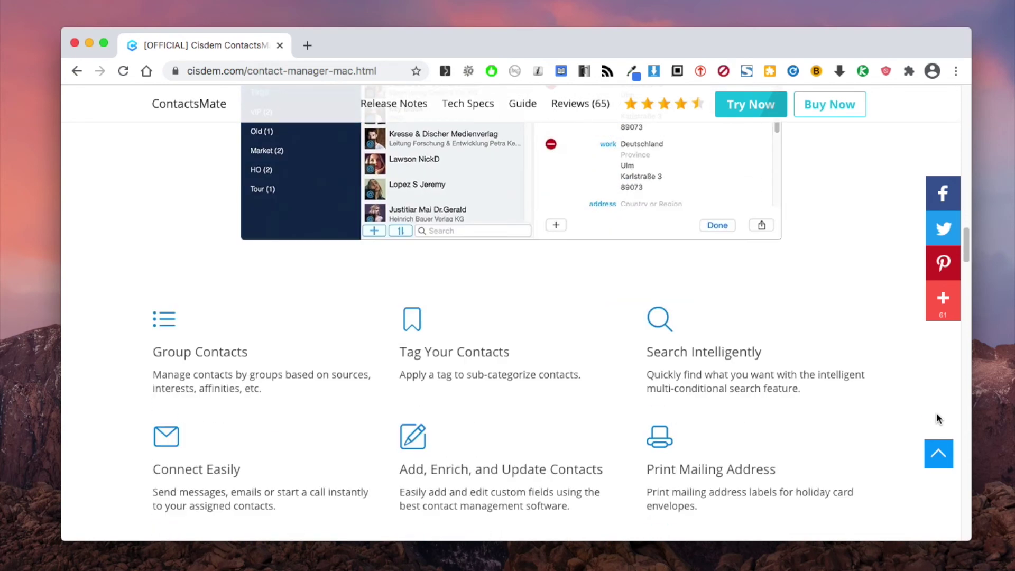
pyautogui.scroll(-1, 937, 414)
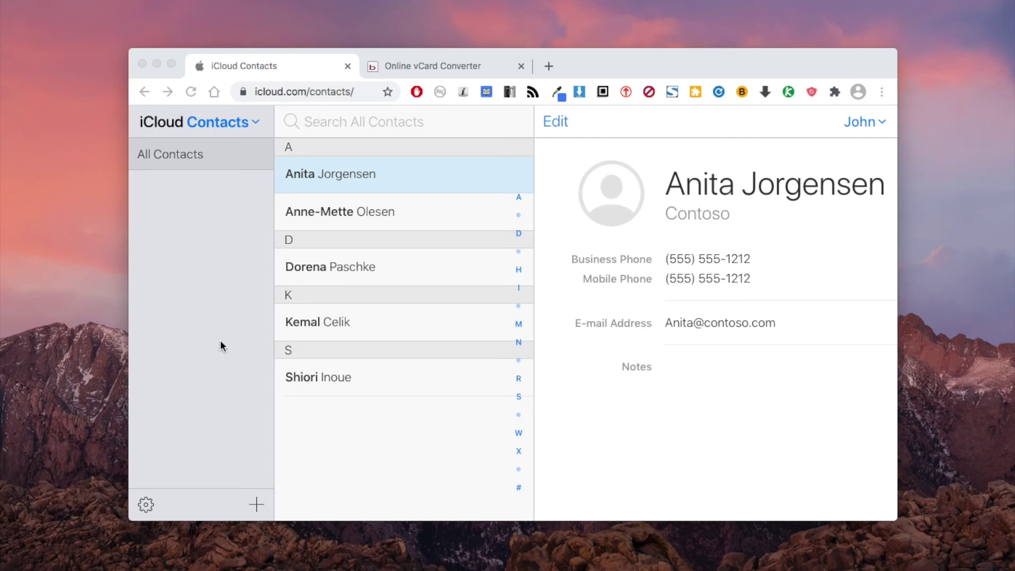
# Select all five iCloud contacts and export them as a single vCard (.vcf) file
pyautogui.click(410, 424)
pyautogui.press('super+a')
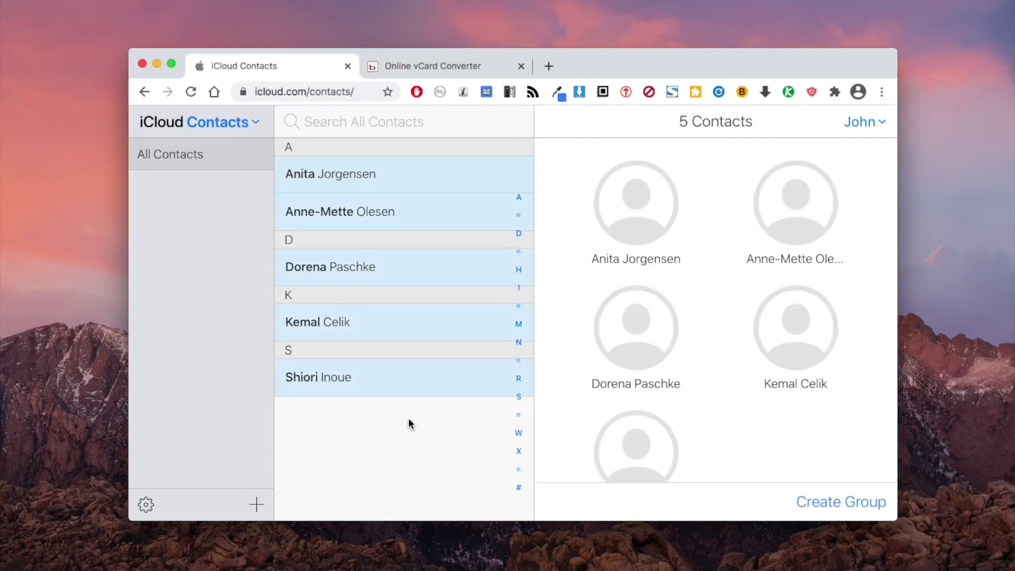
pyautogui.click(144, 506)
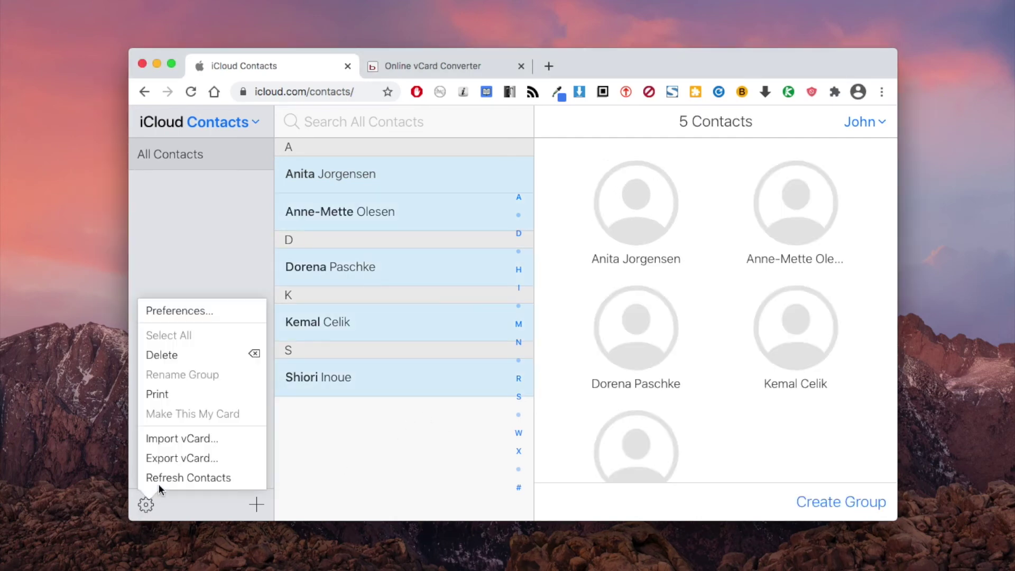
pyautogui.click(176, 458)
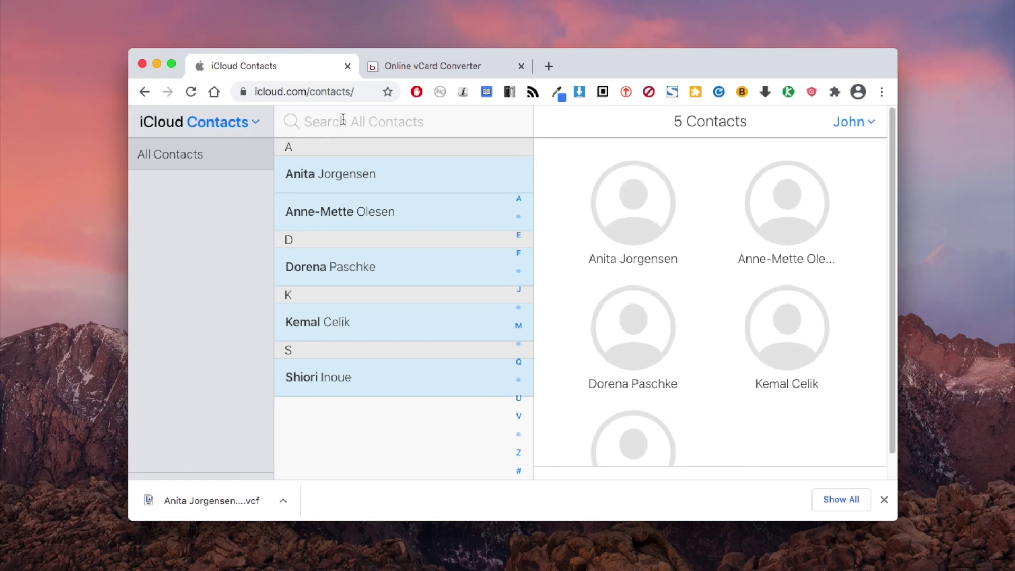
# Upload the exported .vcf file to the Online vCard Converter
pyautogui.click(412, 72)
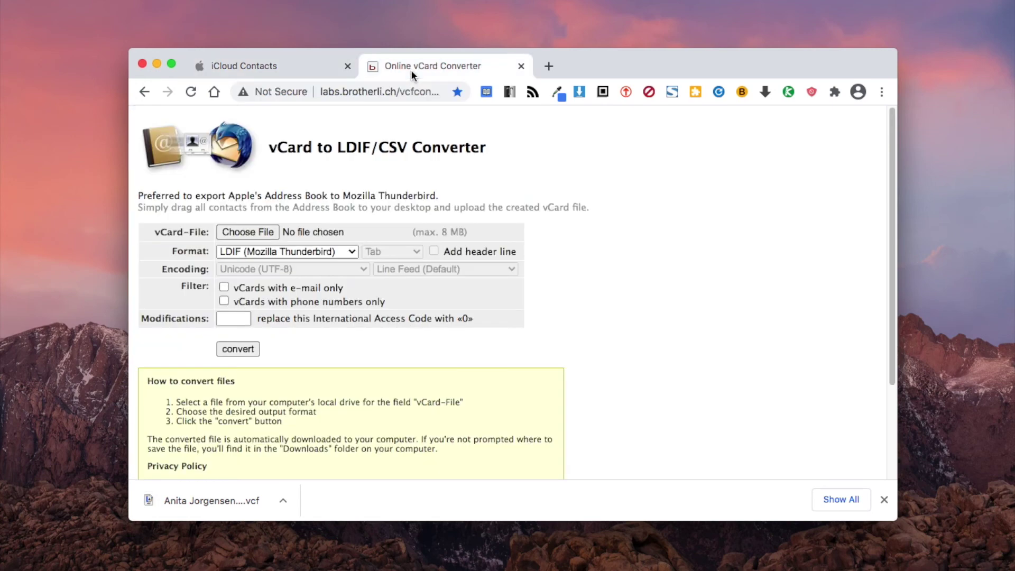
pyautogui.click(259, 234)
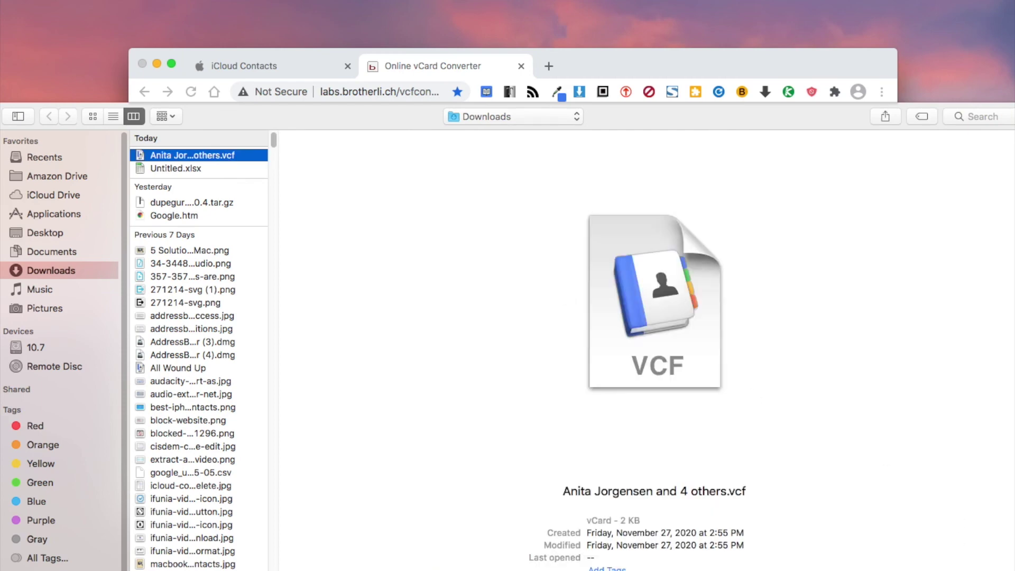
pyautogui.press('Return')
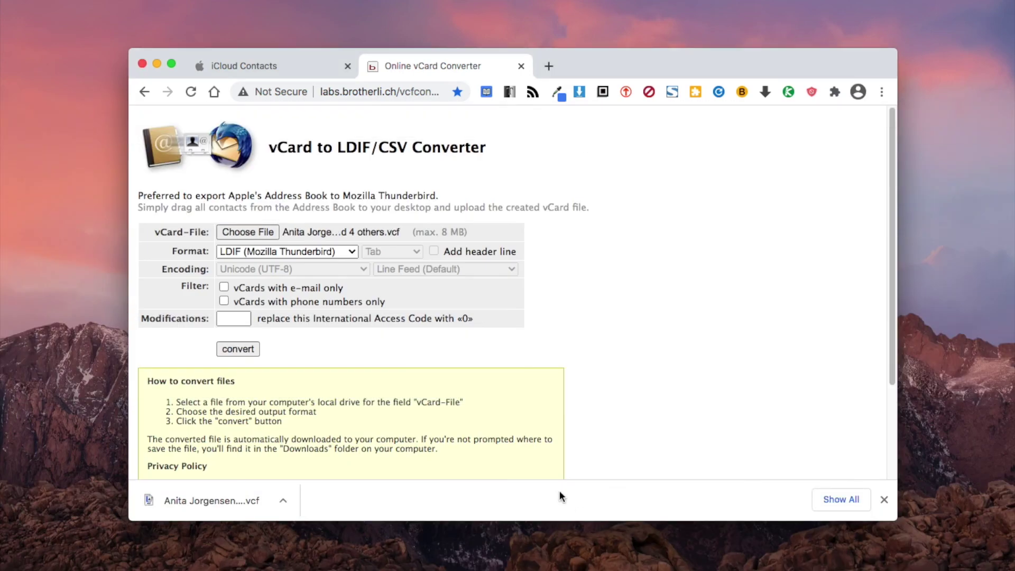
# Convert it to comma-separated CSV with a header line and download the result
pyautogui.click(353, 252)
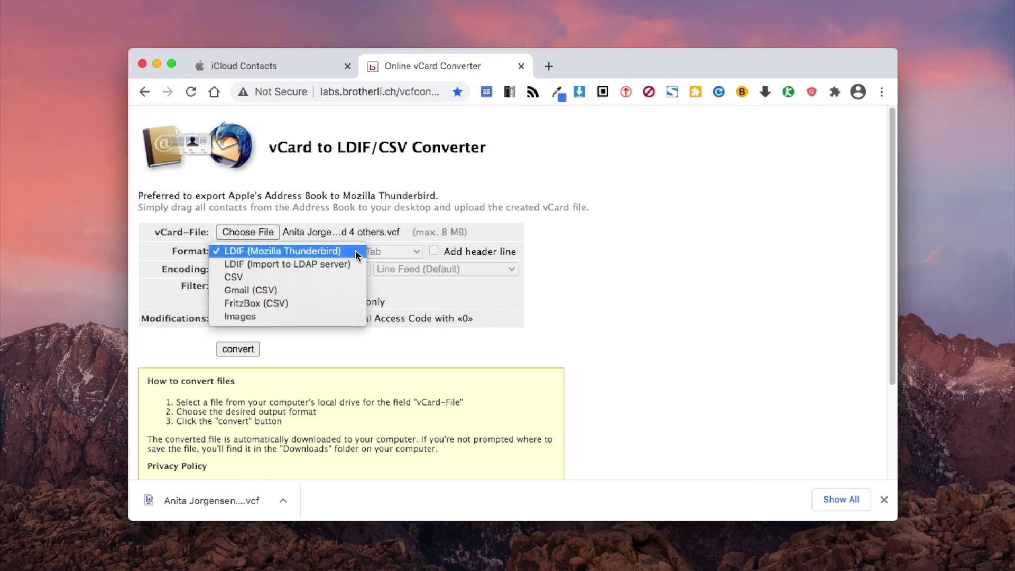
pyautogui.click(271, 278)
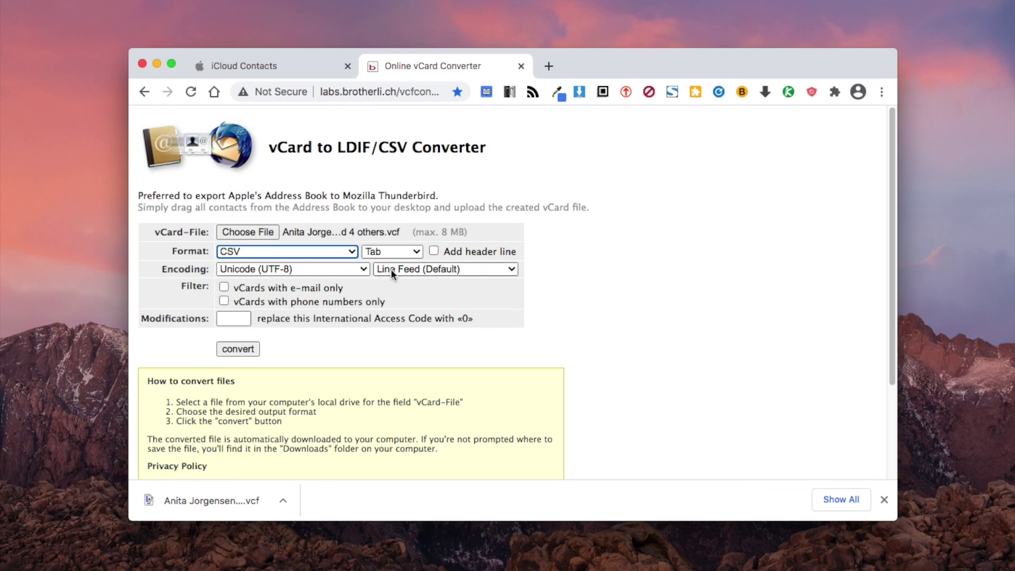
pyautogui.click(417, 251)
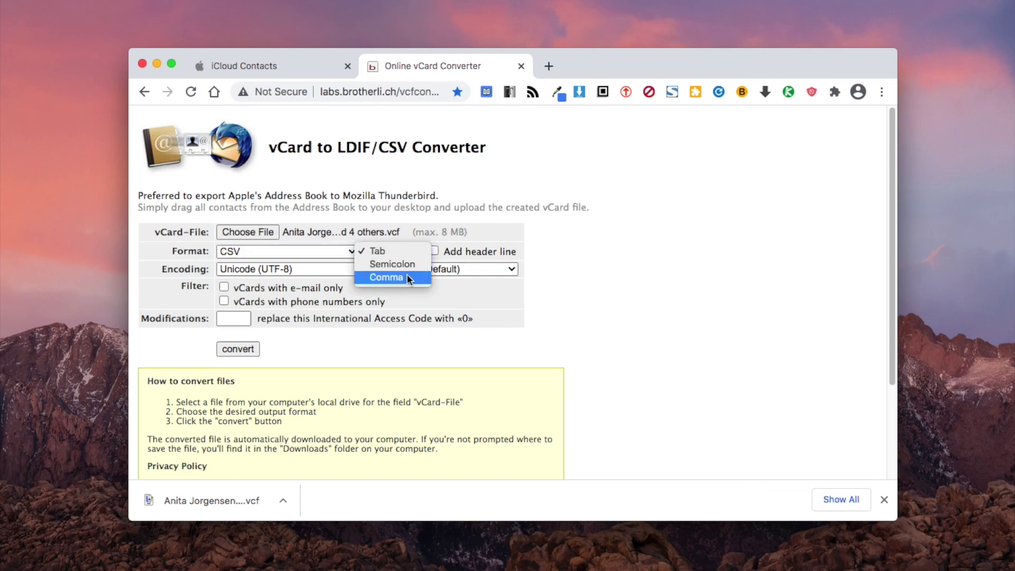
pyautogui.click(408, 275)
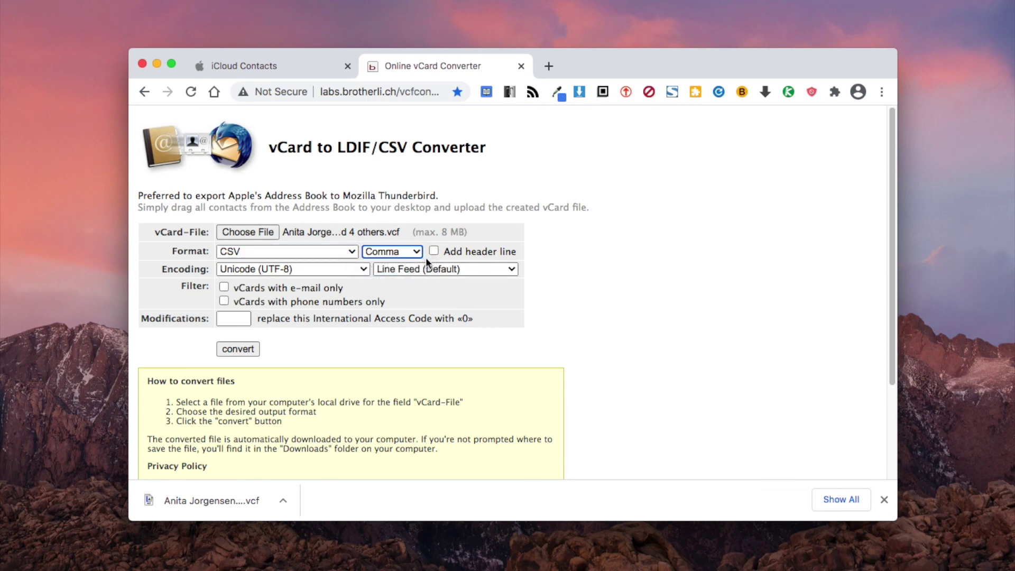
pyautogui.click(434, 253)
pyautogui.click(237, 349)
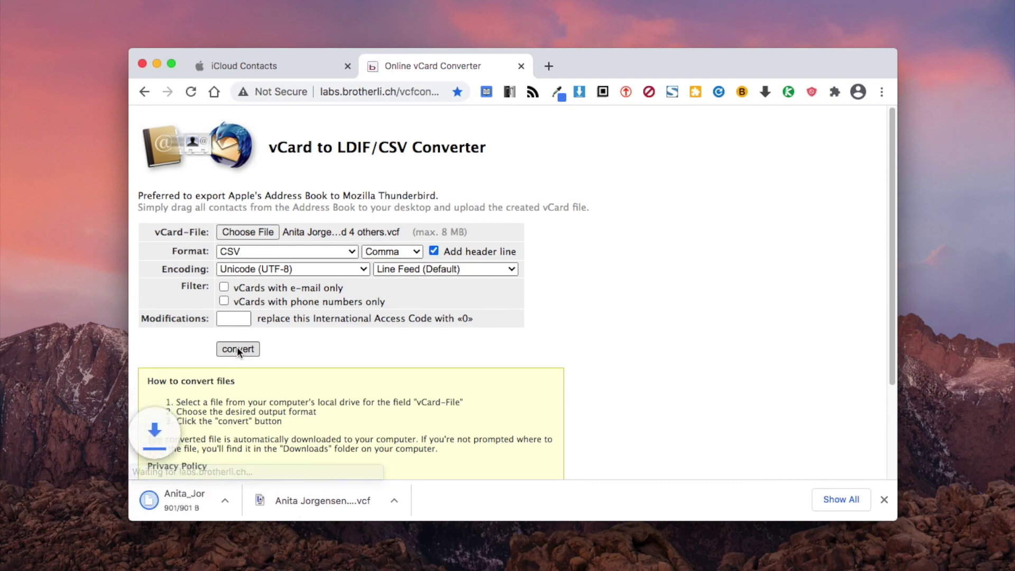